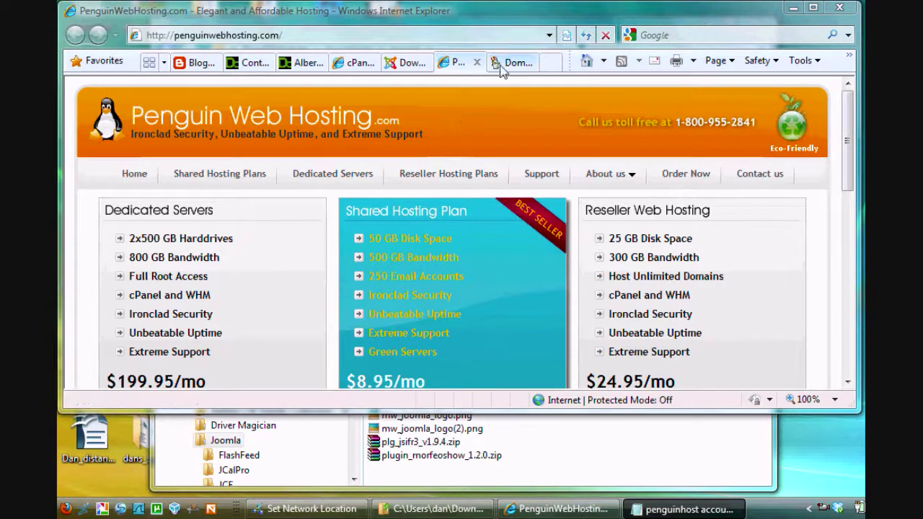
Switch to the cPanel login page and enter the address dan.danscourses.net/cpanel.
click(357, 67)
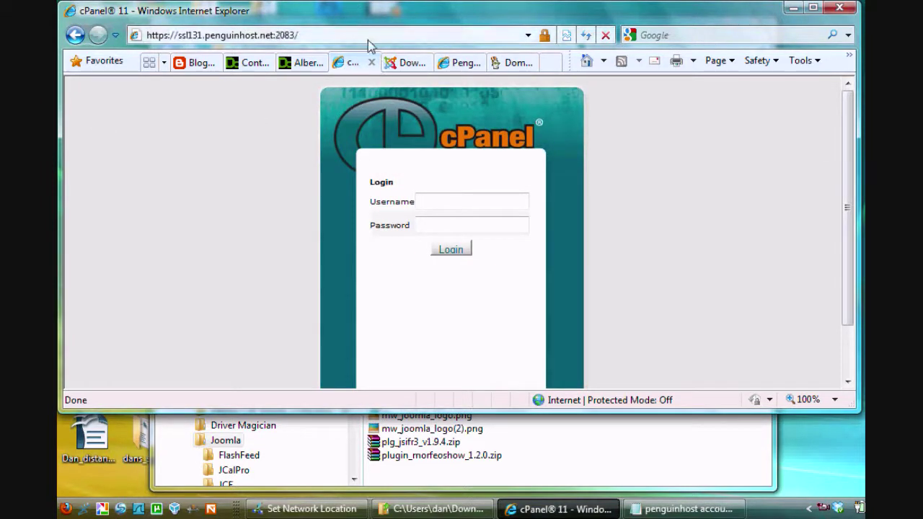
click(327, 33)
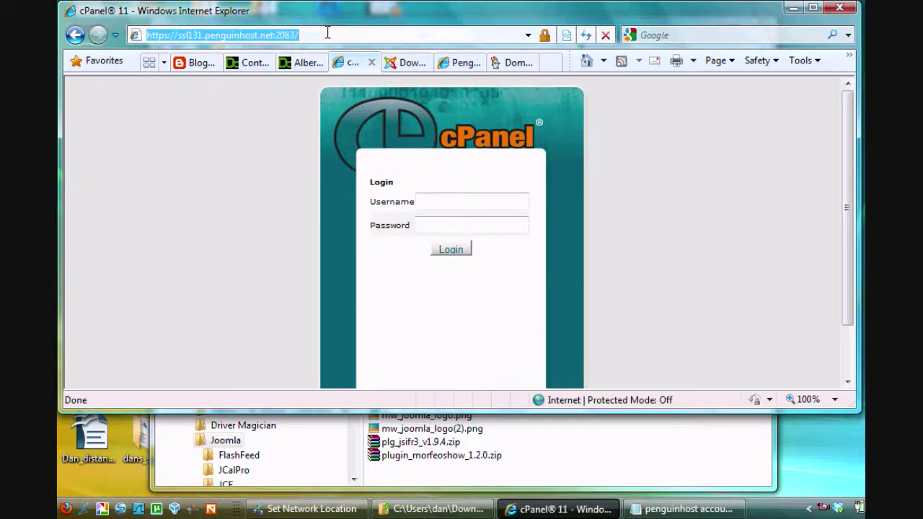
text(dan.)
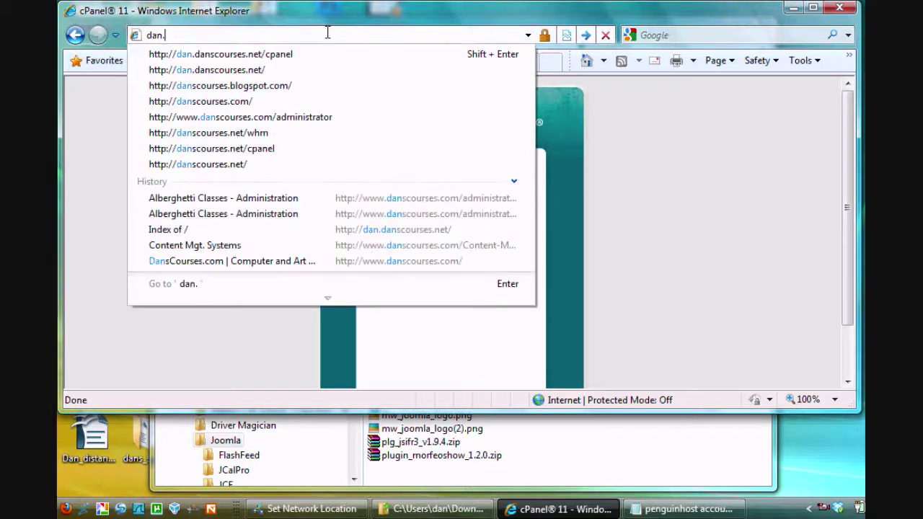
text(danscourse)
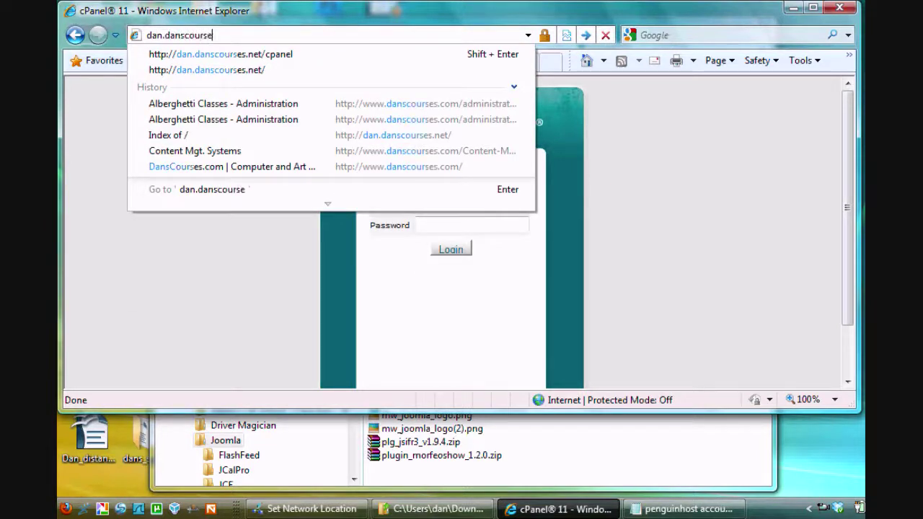
text(s.ney)
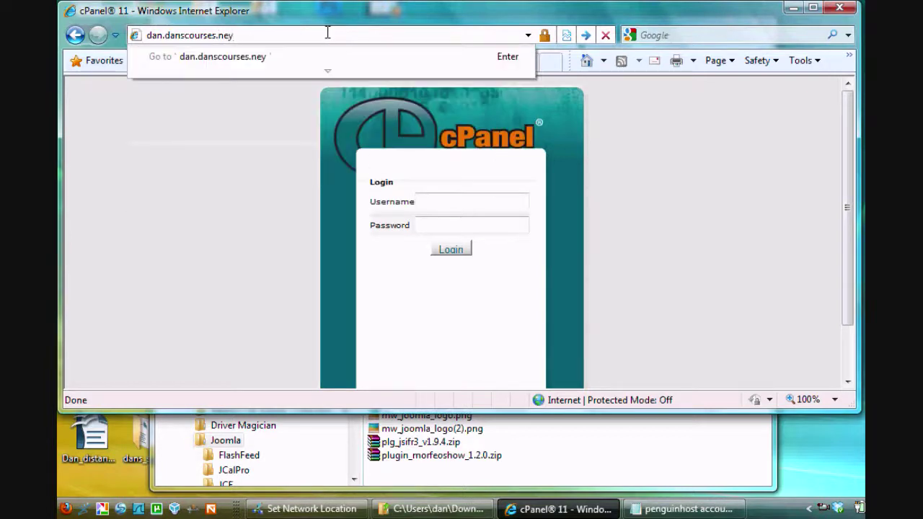
key(BackSpace)
text(t)
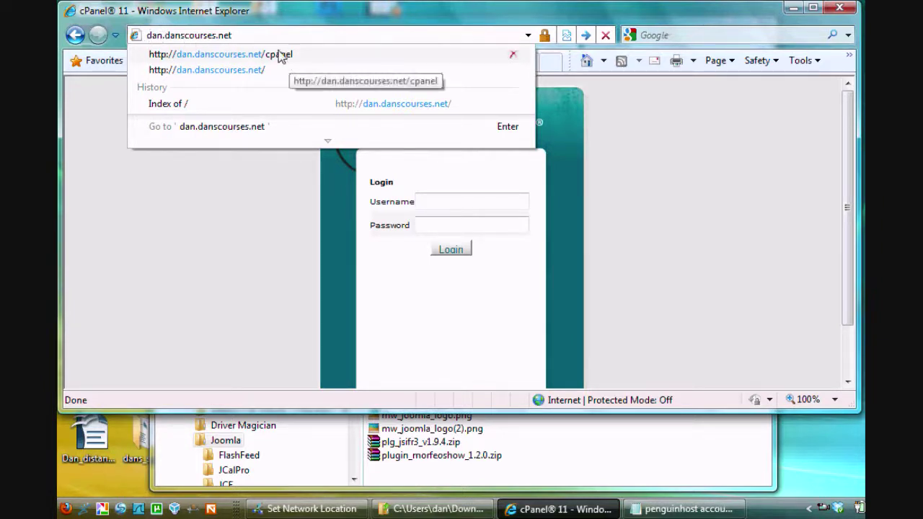
text(/c)
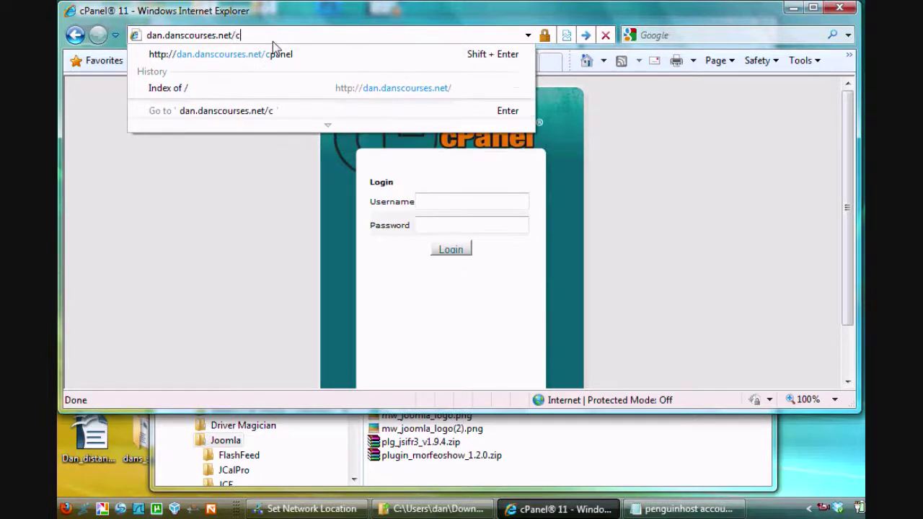
text(panel)
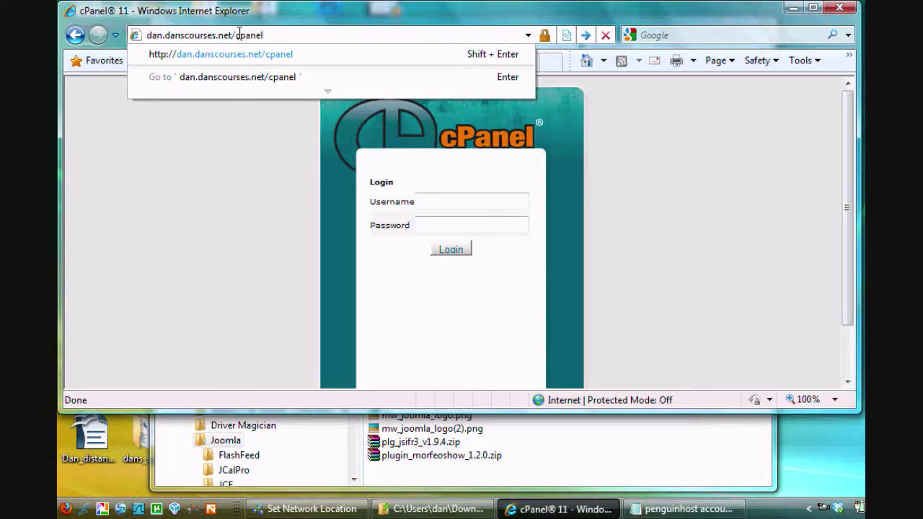
Load dan.danscourses.net/cpanel and sign in with the account user name and pasted password.
key(Return)
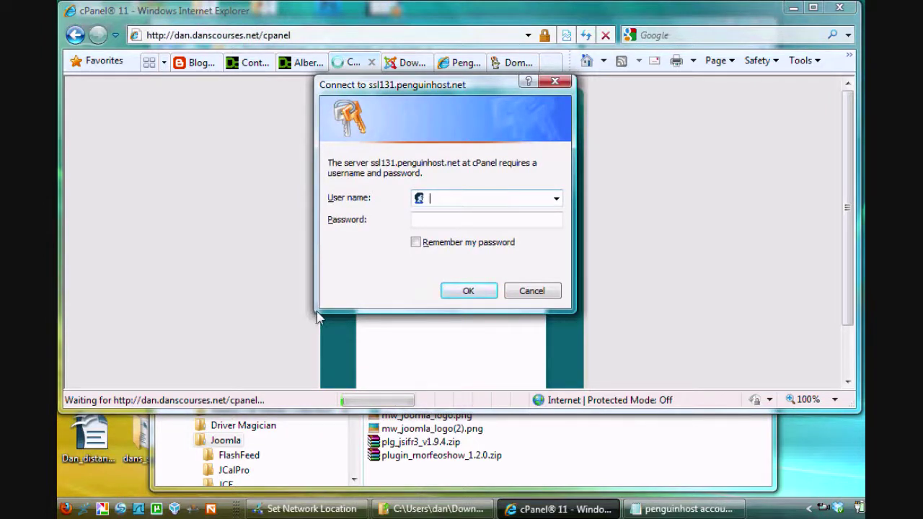
text(d)
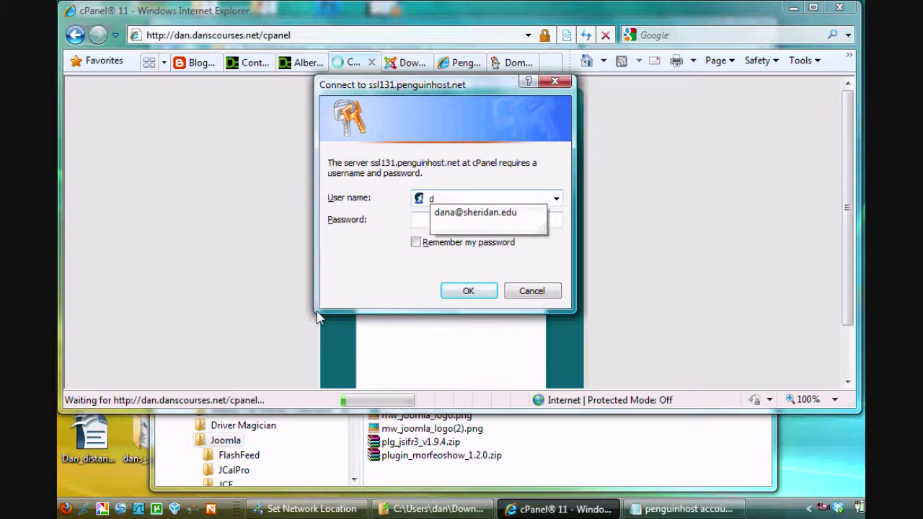
text(andan)
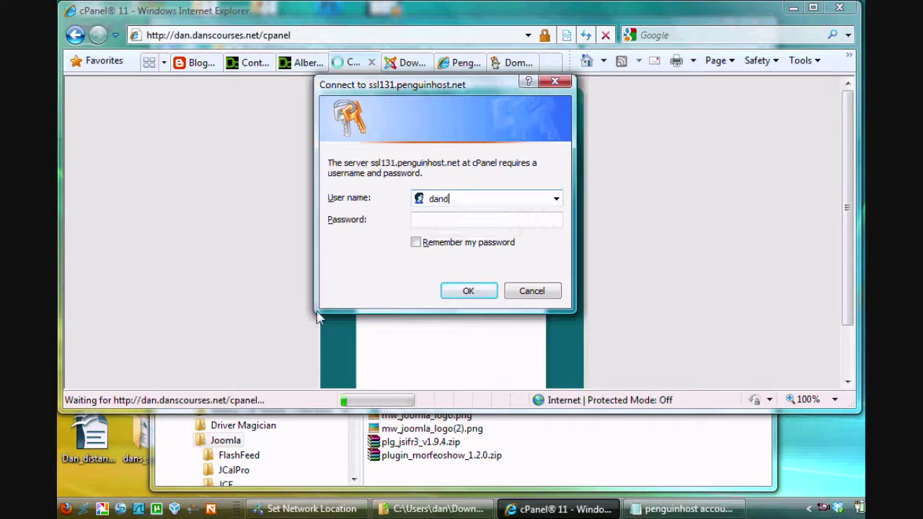
click(441, 219)
key(ctrl+v)
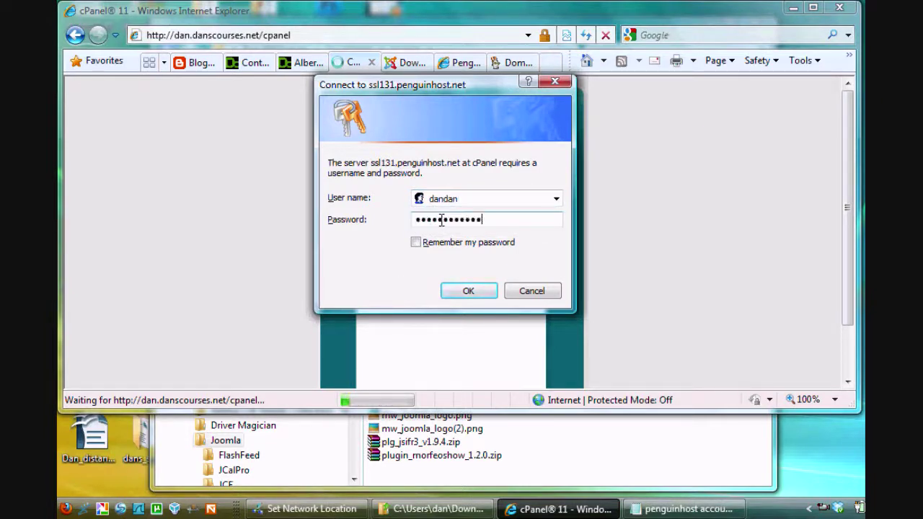
click(465, 296)
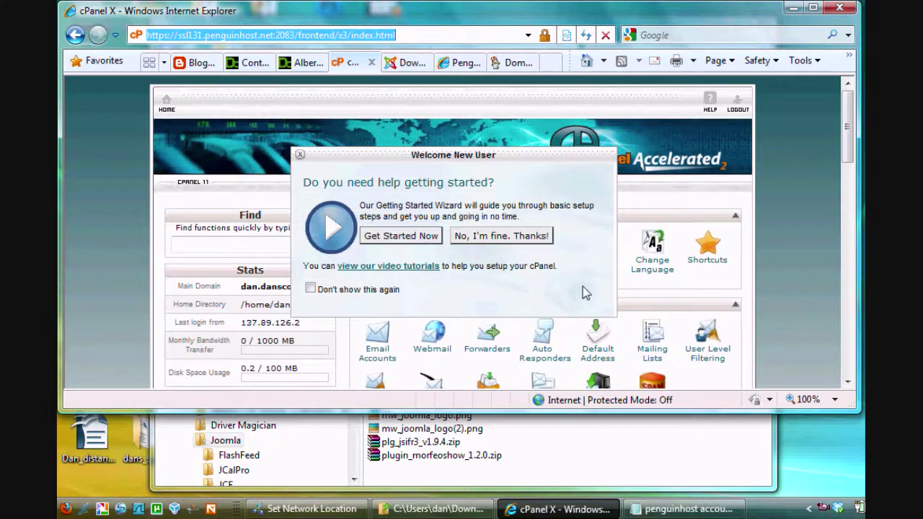
Enlarge the browser window and decline the Welcome New User help with "No, I'm fine. Thanks!".
drag(670, 413, 674, 493)
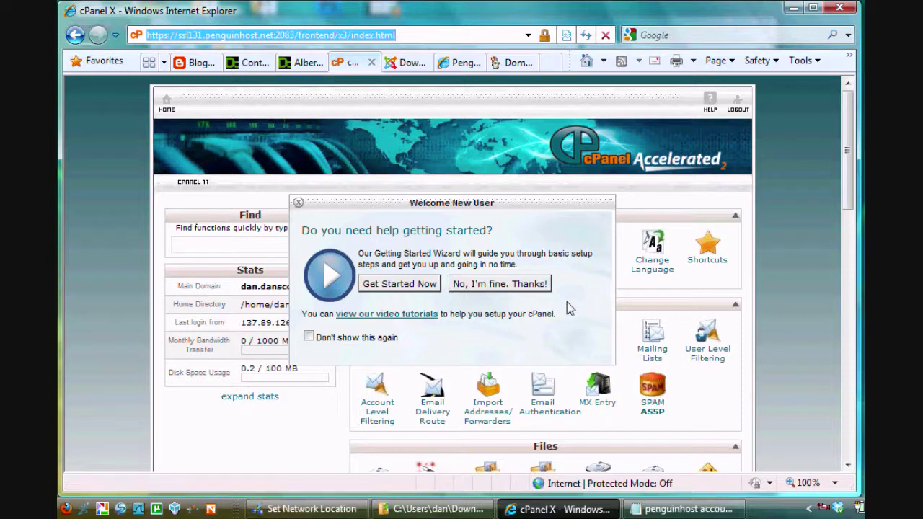
click(486, 288)
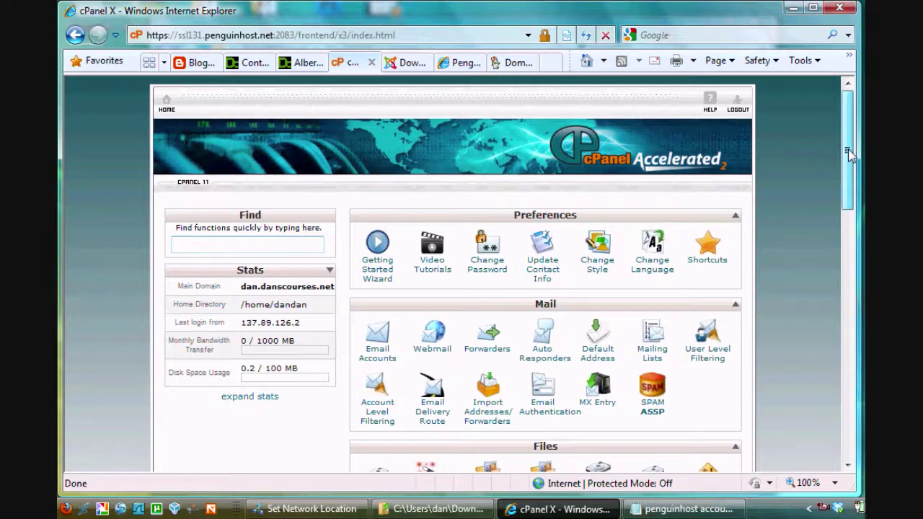
scroll(852, 167, down, 2)
mouse_move(854, 168)
mouse_down()
mouse_move(847, 145)
mouse_move(853, 176)
mouse_up()
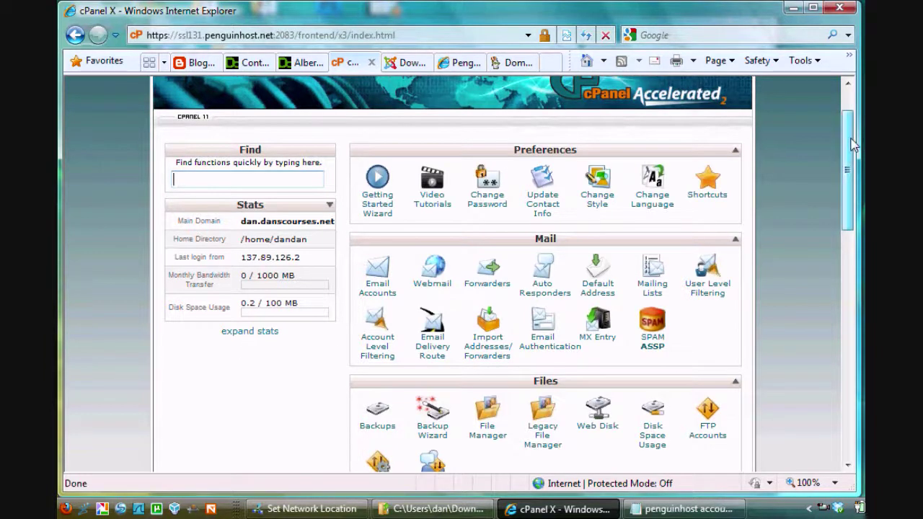
drag(853, 144, 854, 125)
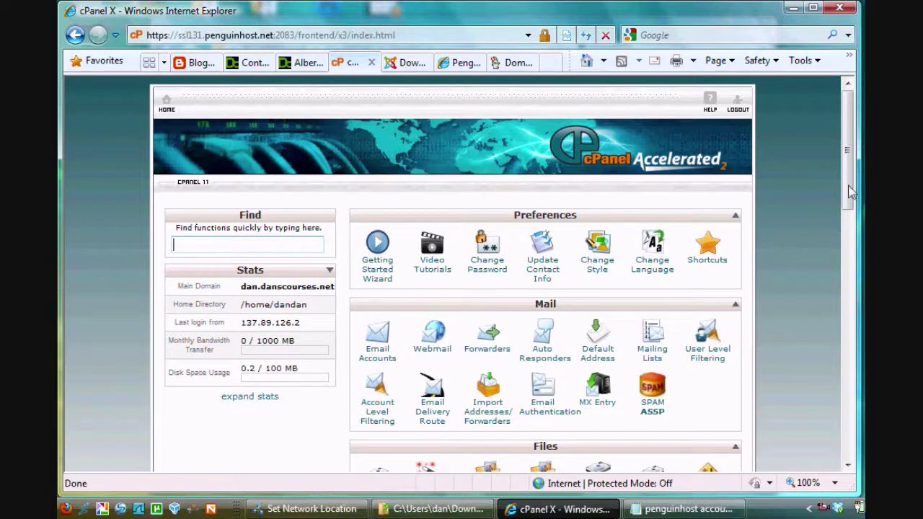
drag(851, 191, 849, 209)
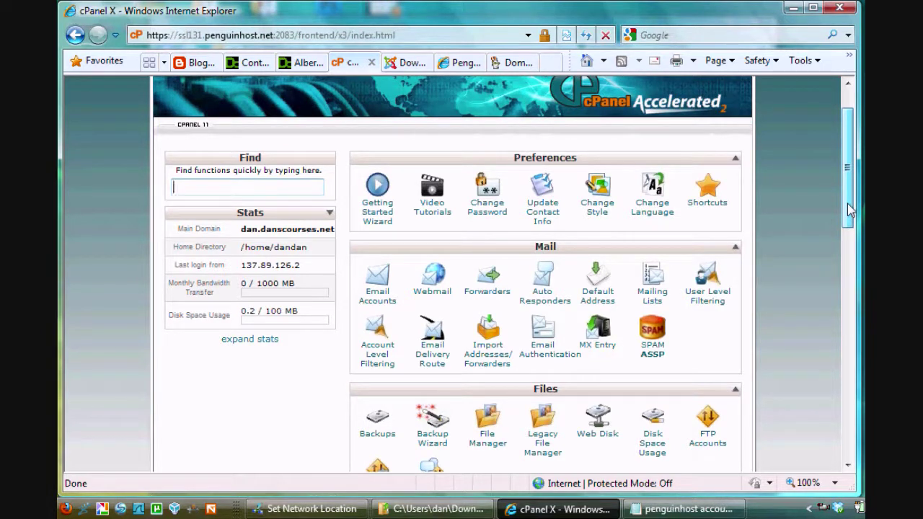
drag(850, 209, 846, 217)
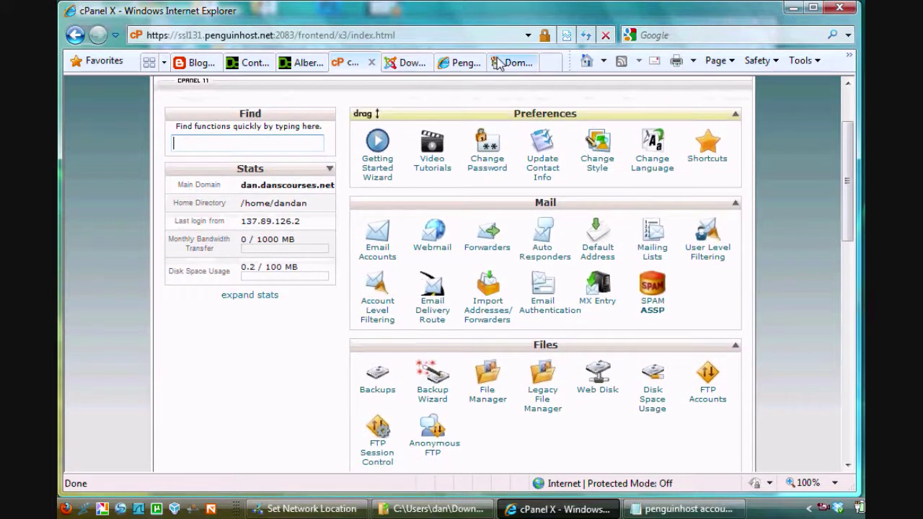
click(406, 65)
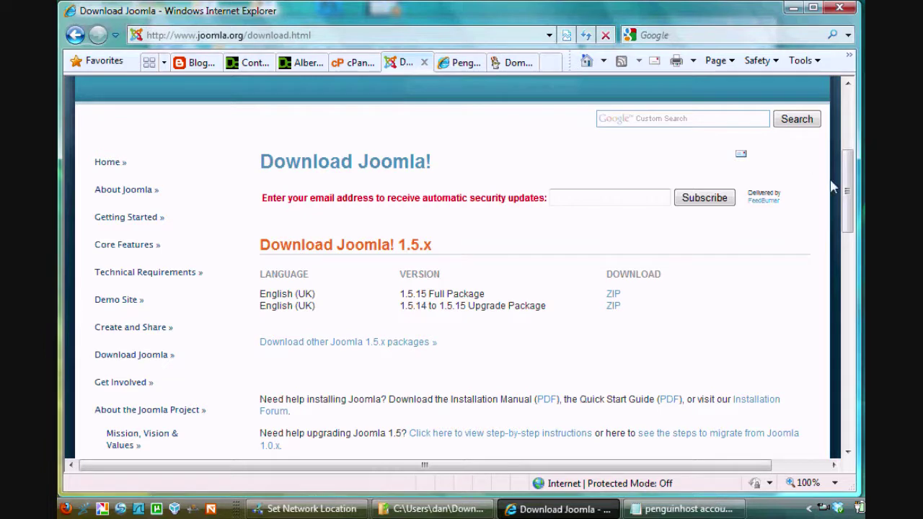
drag(849, 177, 849, 118)
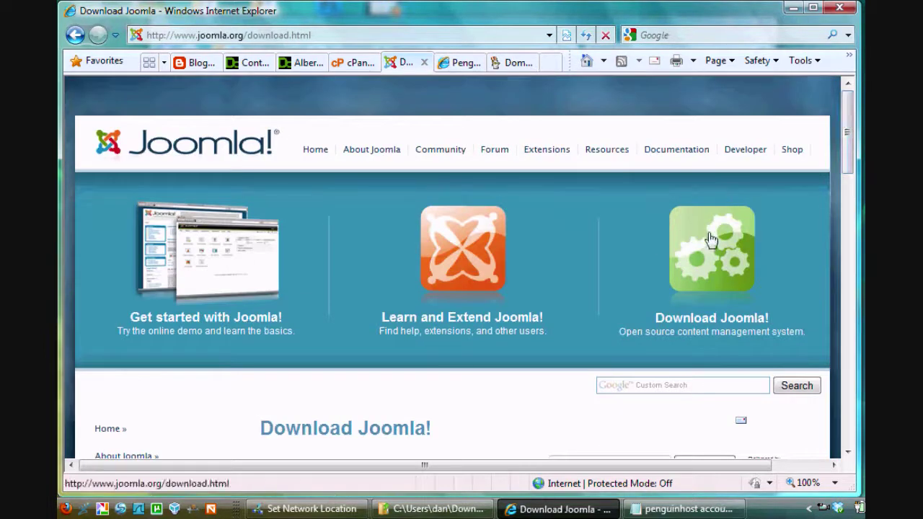
drag(848, 153, 847, 198)
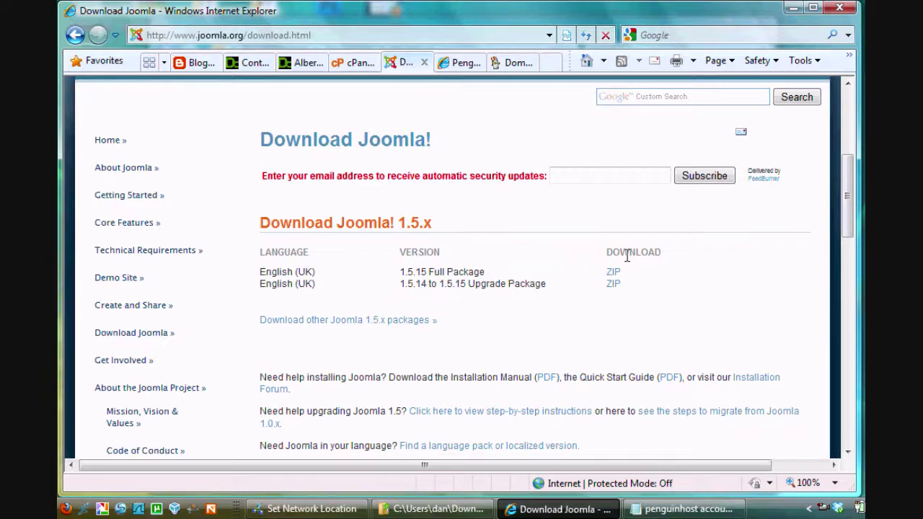
drag(842, 224, 830, 155)
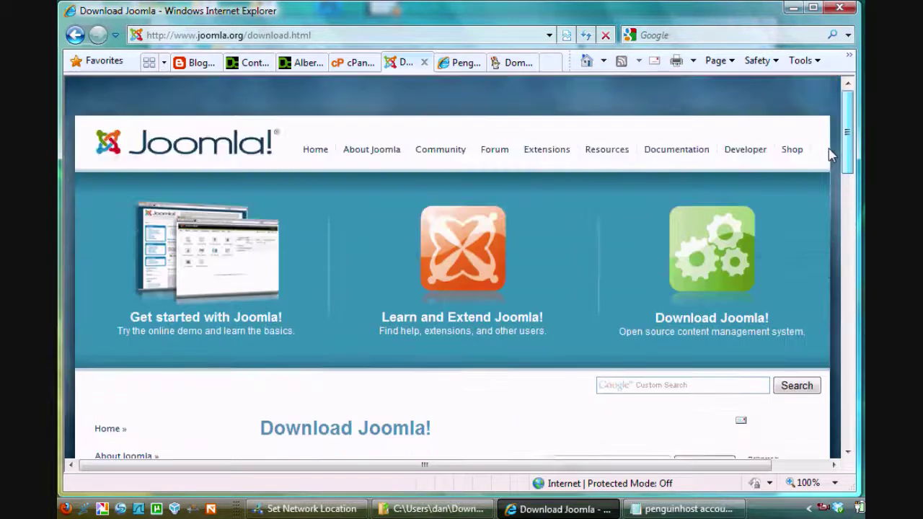
click(353, 63)
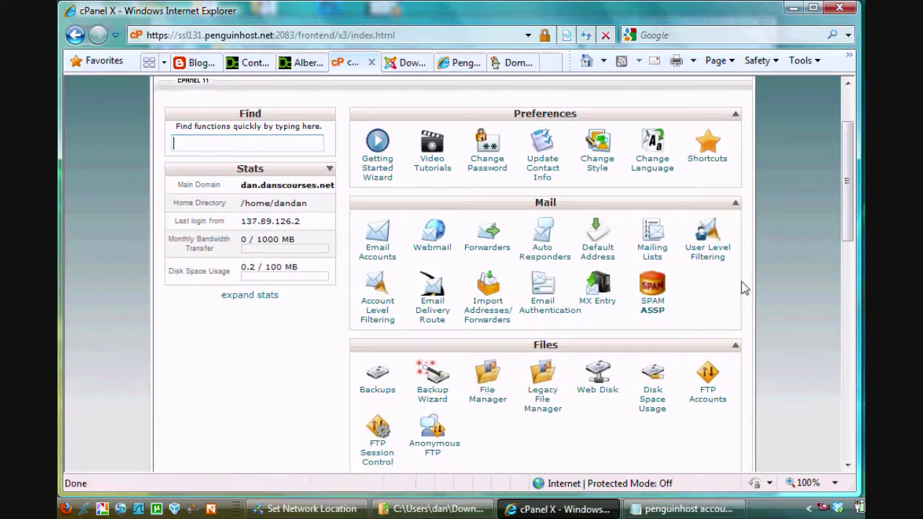
Launch File Manager from the cPanel home page directly into the public_html web root.
drag(847, 180, 851, 207)
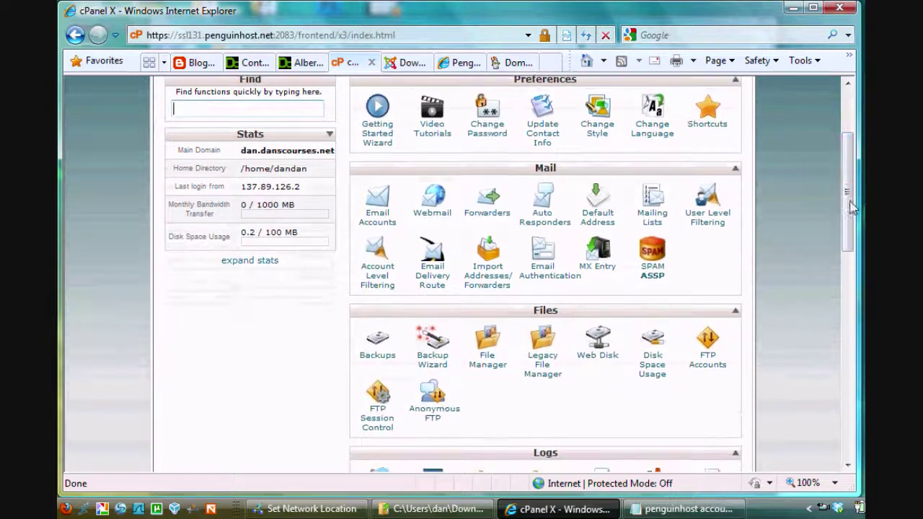
click(487, 364)
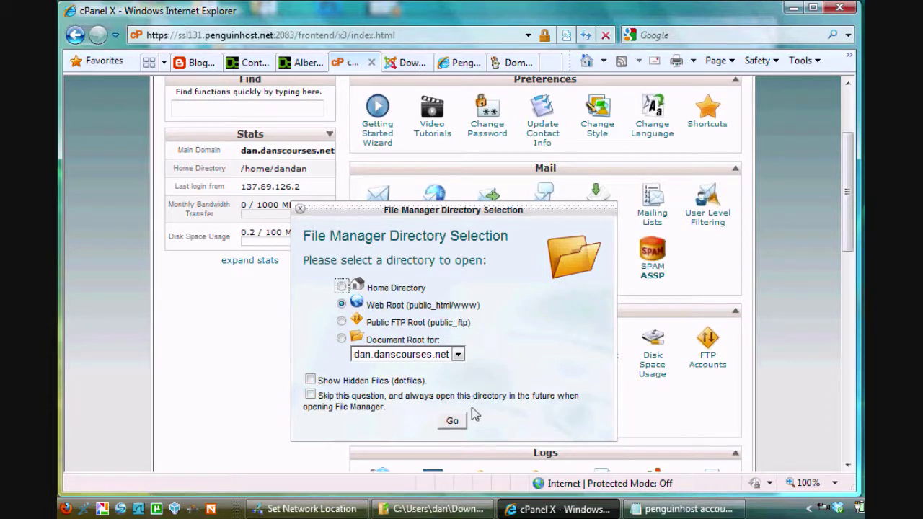
click(453, 422)
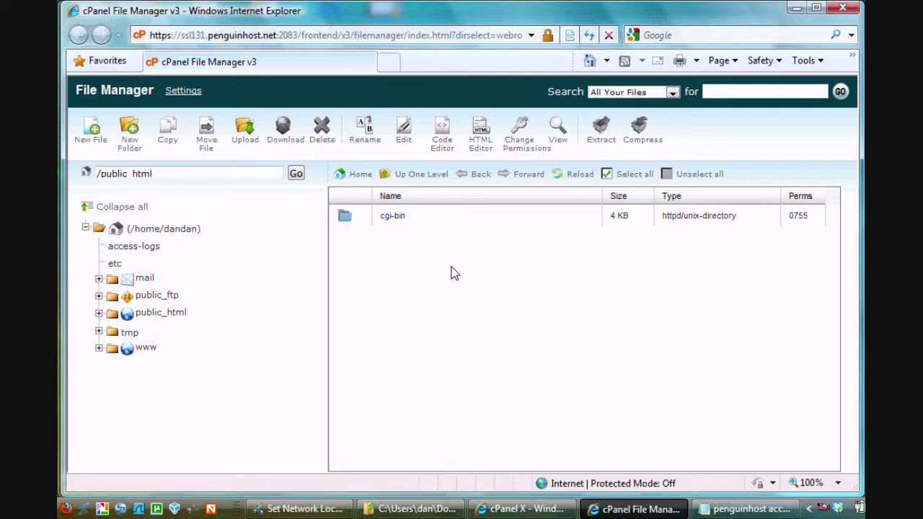
Upload Joomla_1.5.15-Stable-Full_Package.zip from Downloads\Joomla to public_html, allowing non-secure content.
click(244, 130)
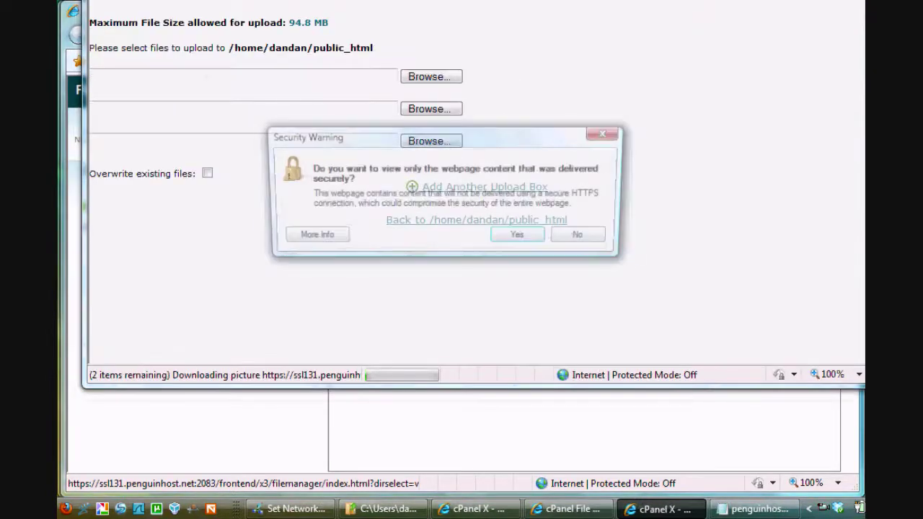
click(583, 238)
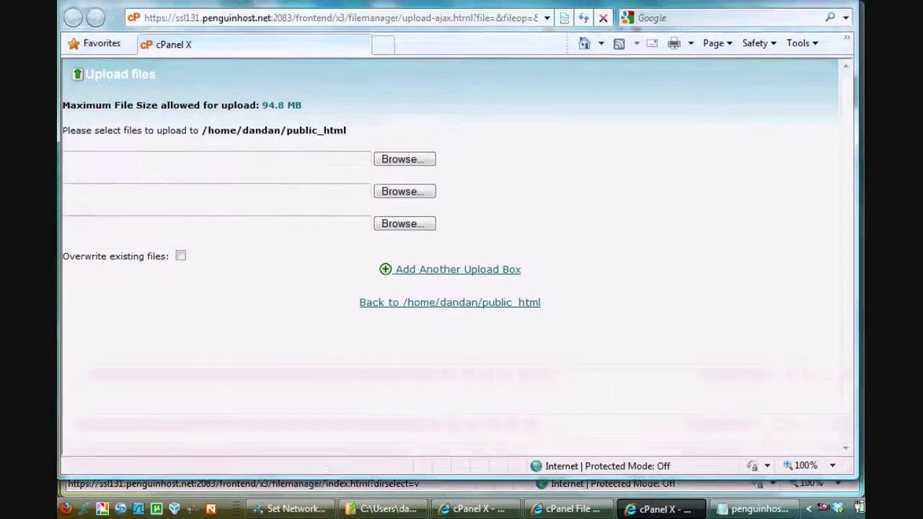
click(435, 174)
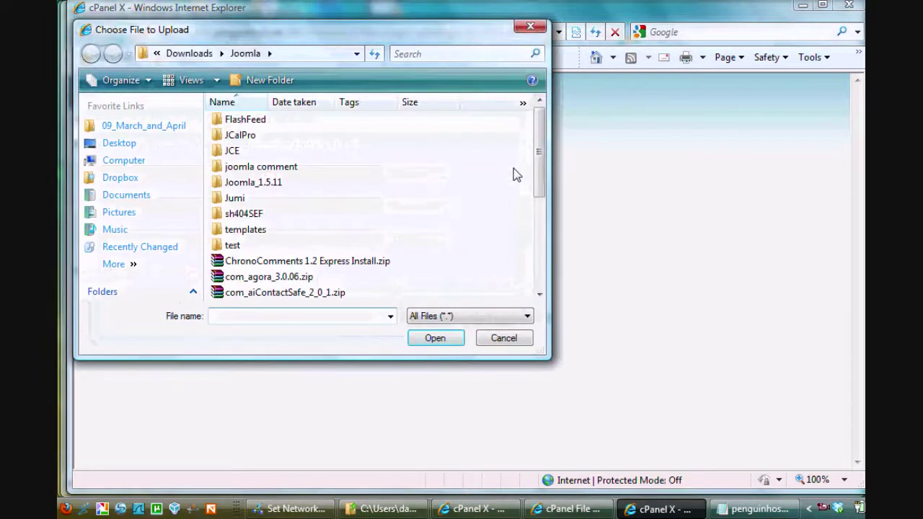
drag(540, 144, 542, 215)
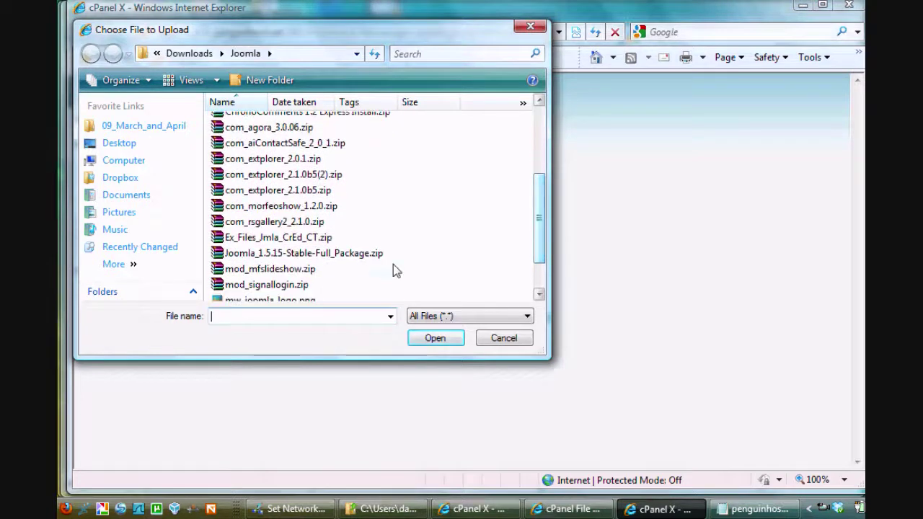
double_click(261, 254)
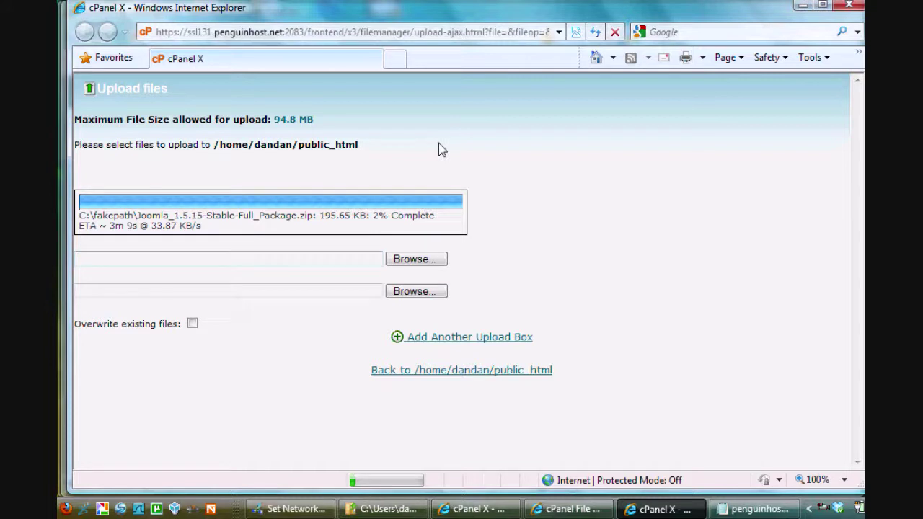
drag(714, 20, 705, 26)
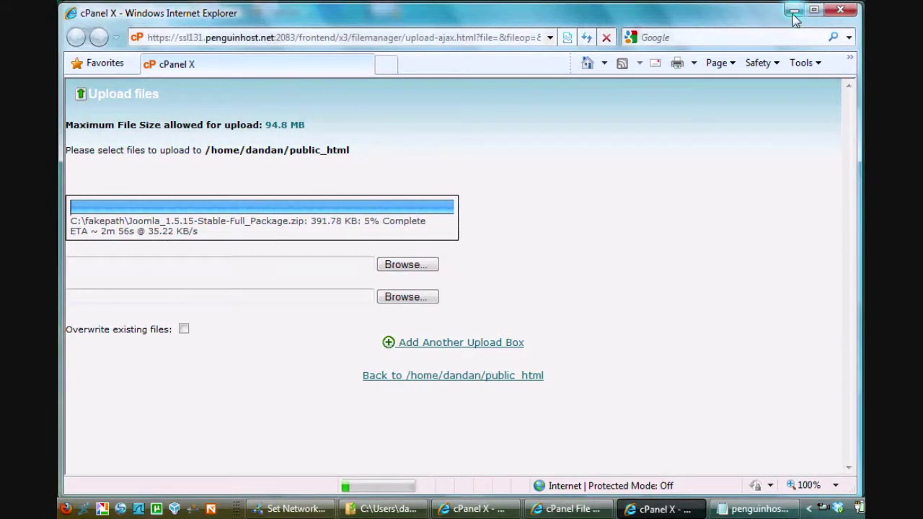
Visit cgi-bin and return to public_html in File Manager, then check and minimize the upload window.
drag(734, 13, 732, 68)
click(728, 31)
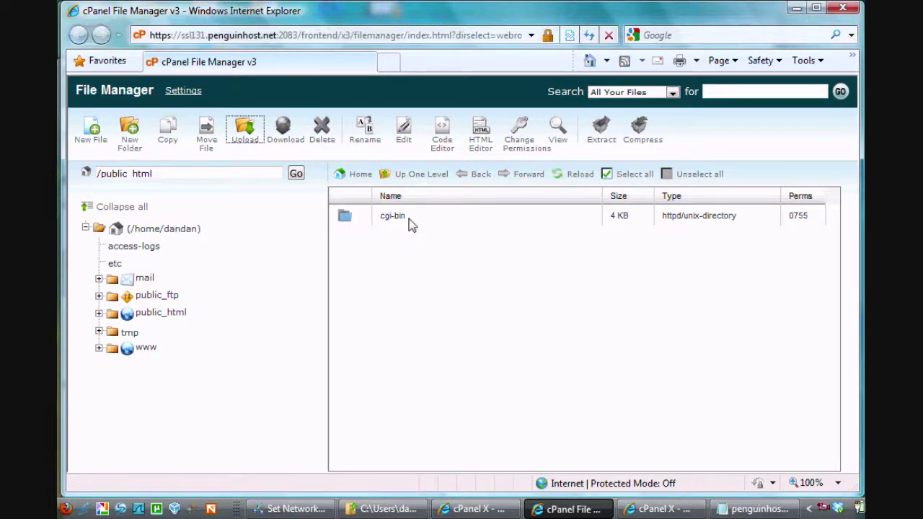
double_click(347, 220)
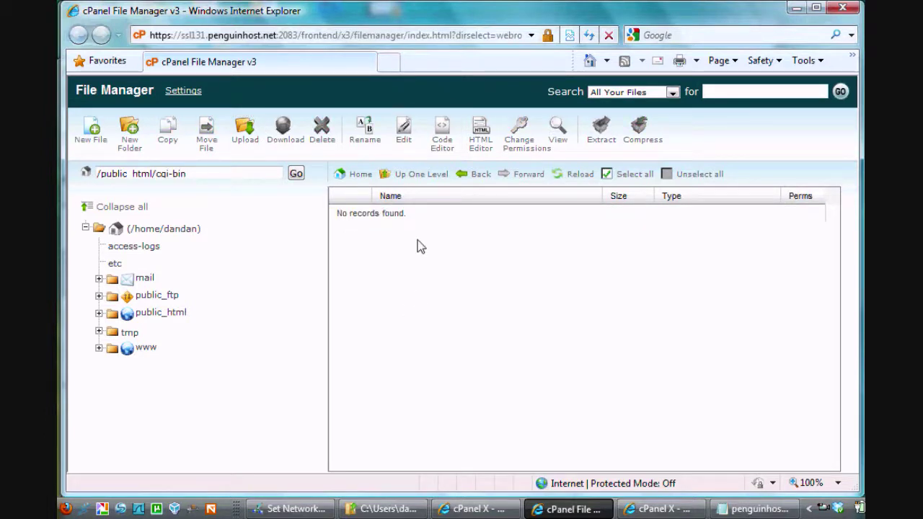
click(417, 179)
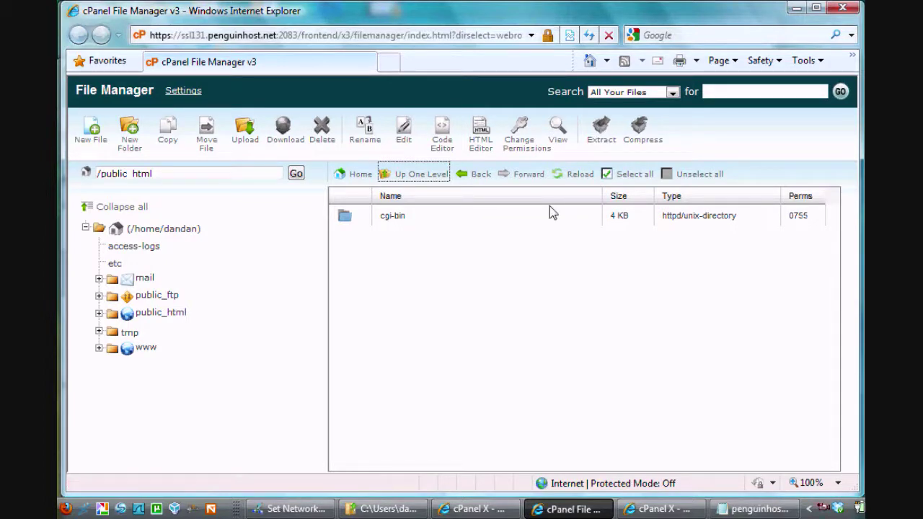
click(658, 509)
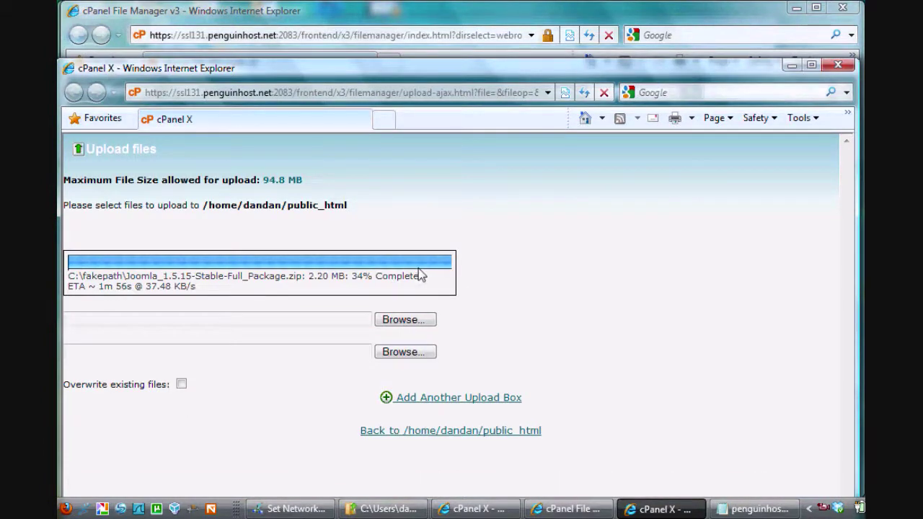
click(792, 65)
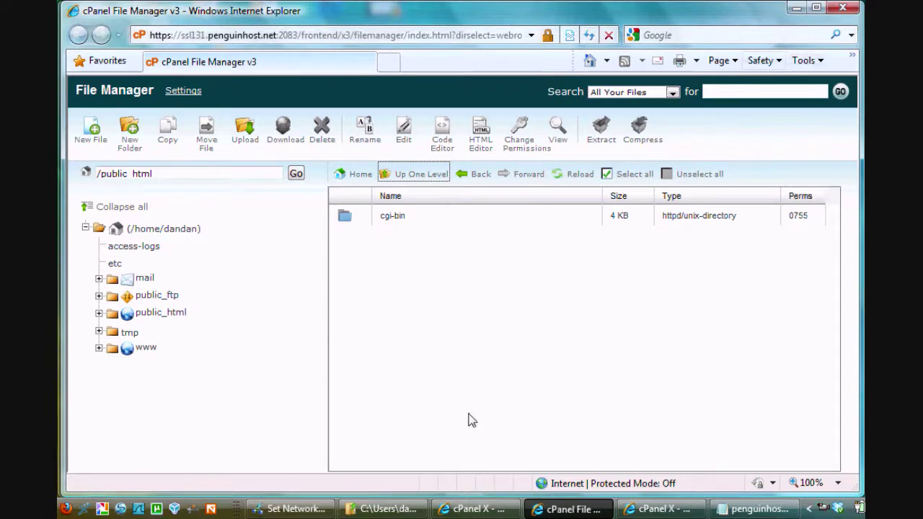
Browse the Penguin Web Hosting home page's hosting plans, then return to File Manager.
click(481, 509)
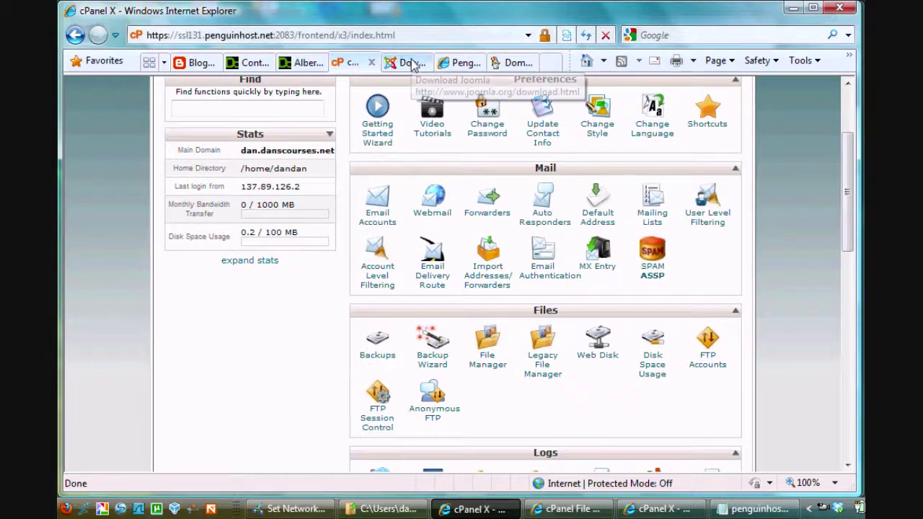
click(461, 63)
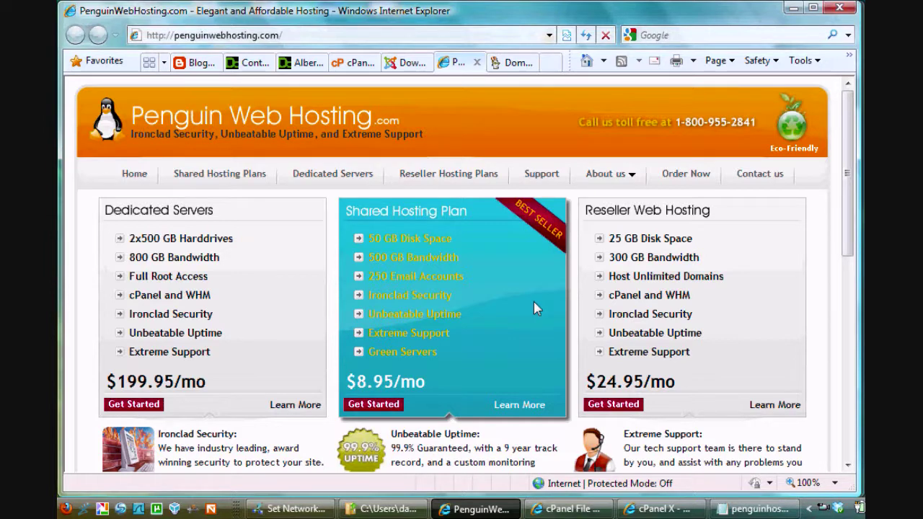
drag(851, 175, 854, 200)
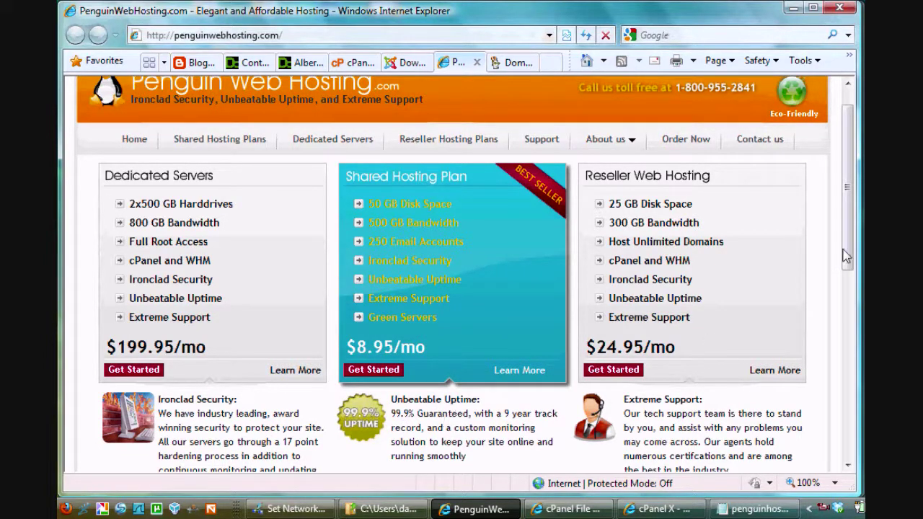
scroll(848, 259, down, 1)
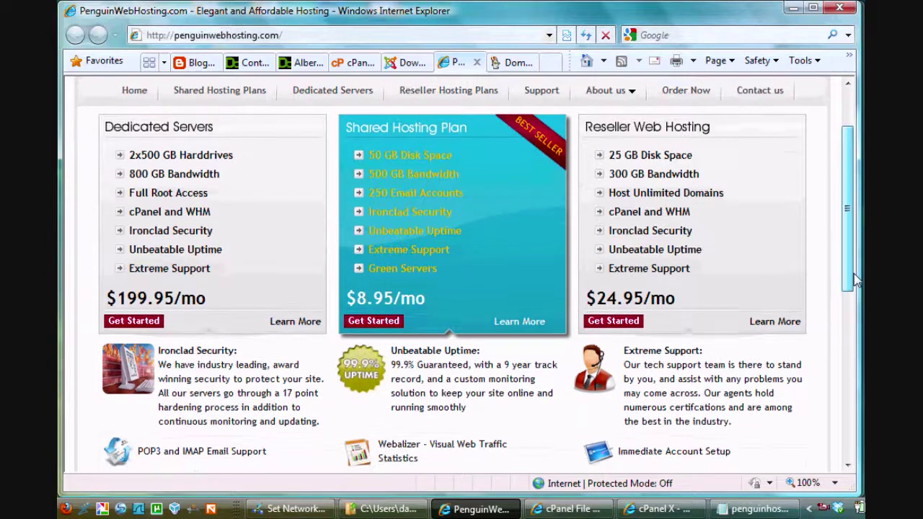
scroll(852, 238, up, 3)
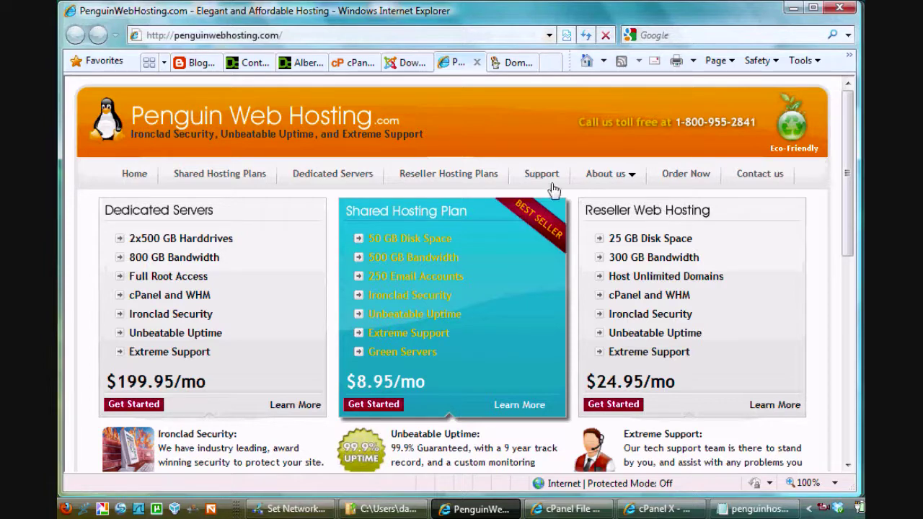
click(577, 510)
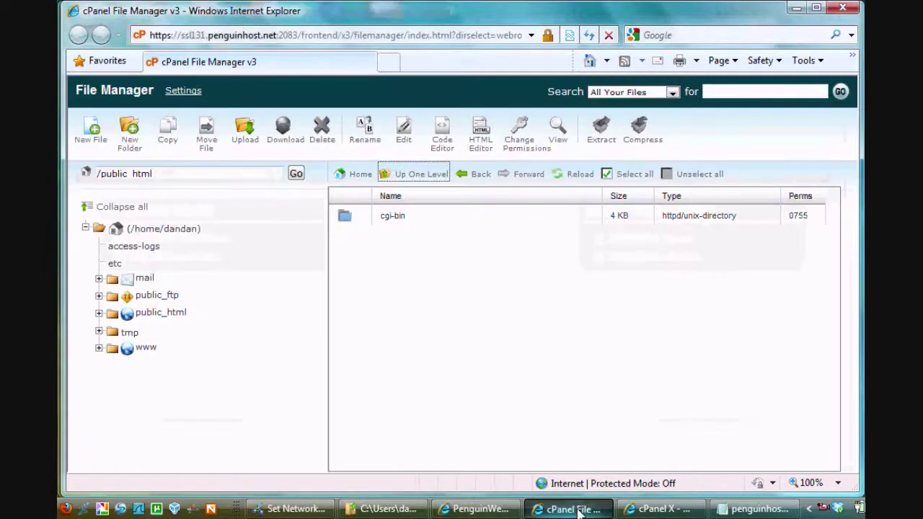
Close the 100% complete upload window, returning to public_html with the 6.46 MB zip listed.
click(657, 509)
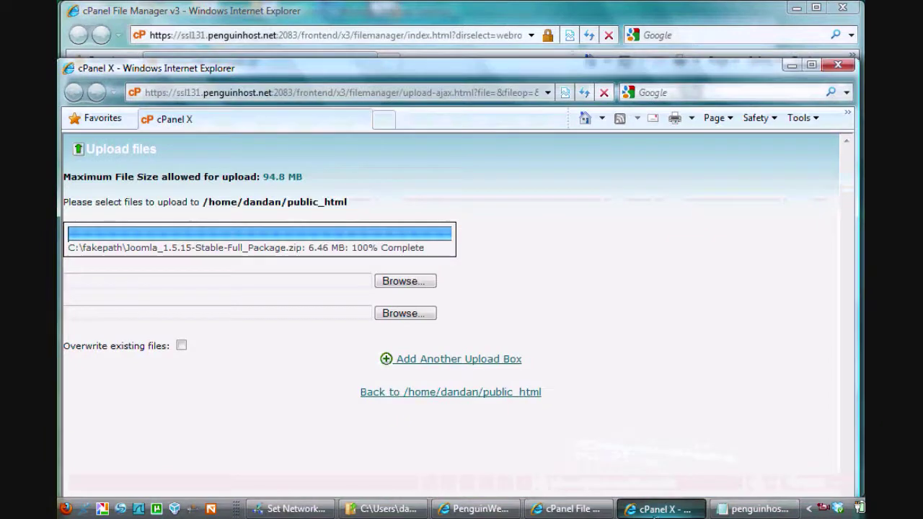
click(448, 396)
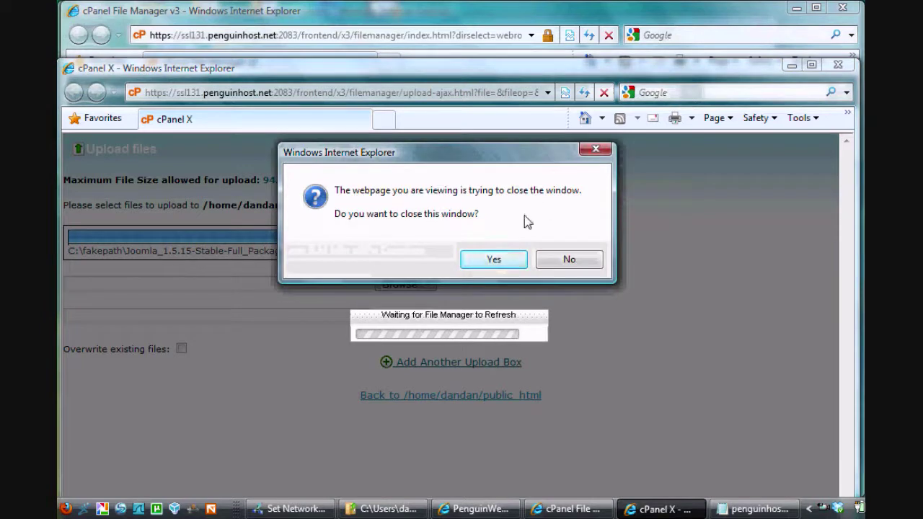
click(494, 261)
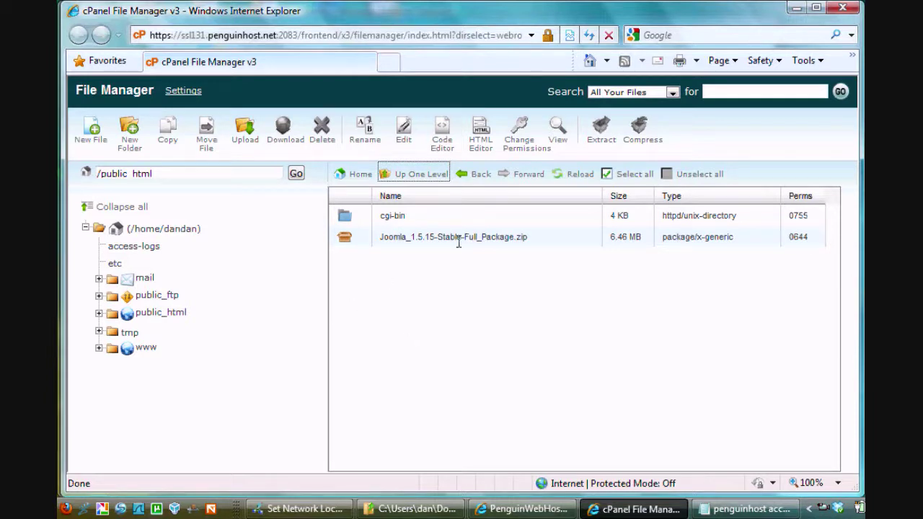
Extract Joomla_1.5.15-Stable-Full_Package.zip into /public_html and close the extraction report.
click(347, 244)
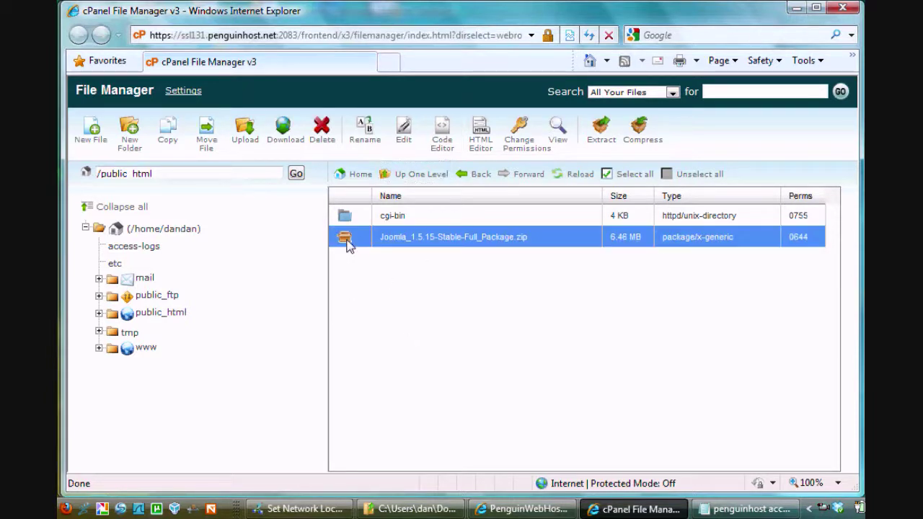
click(601, 130)
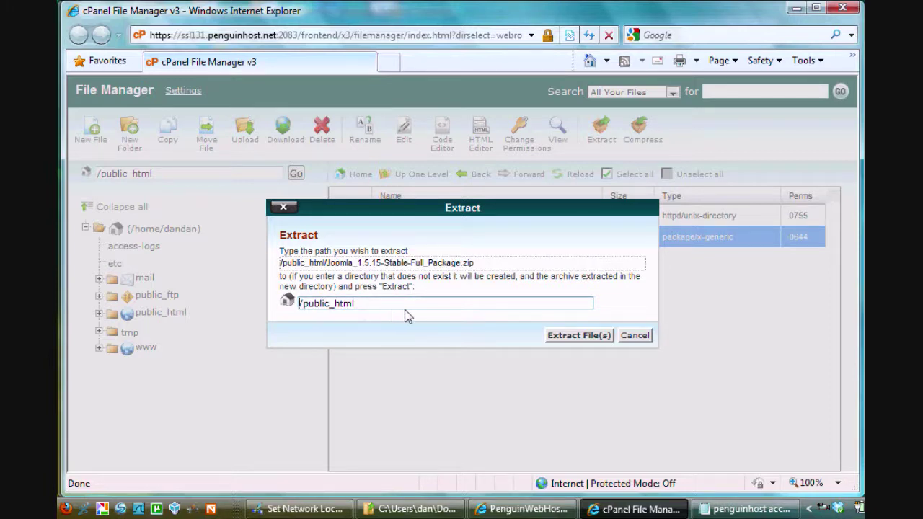
click(561, 336)
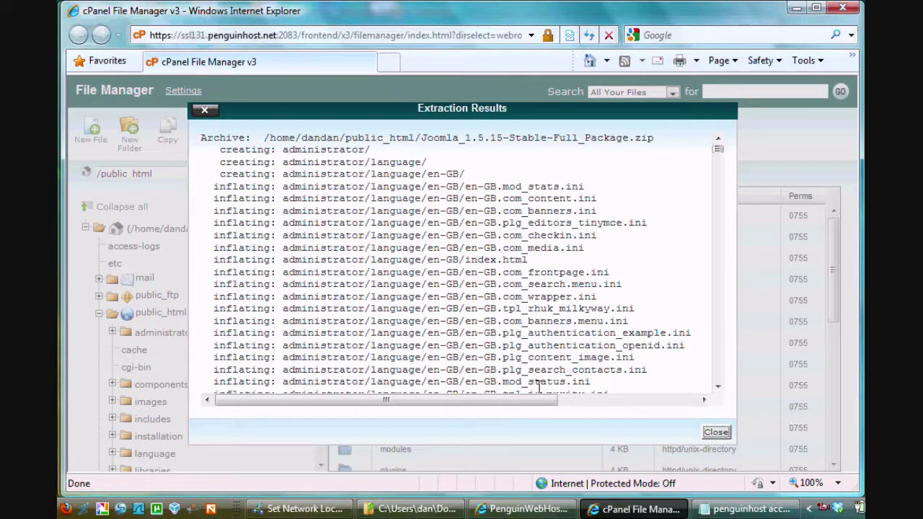
click(714, 437)
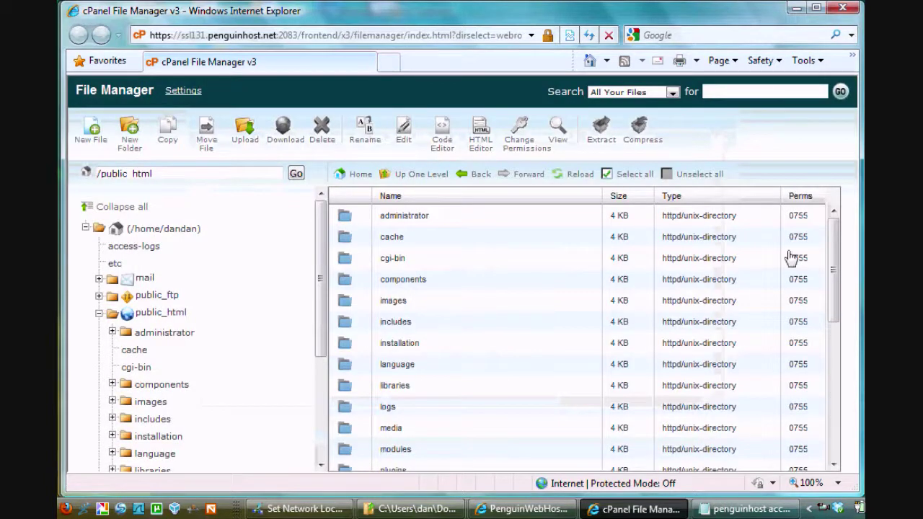
Scroll through /public_html to review the Joomla folders and files like CHANGELOG.php and index.php.
drag(835, 238, 850, 223)
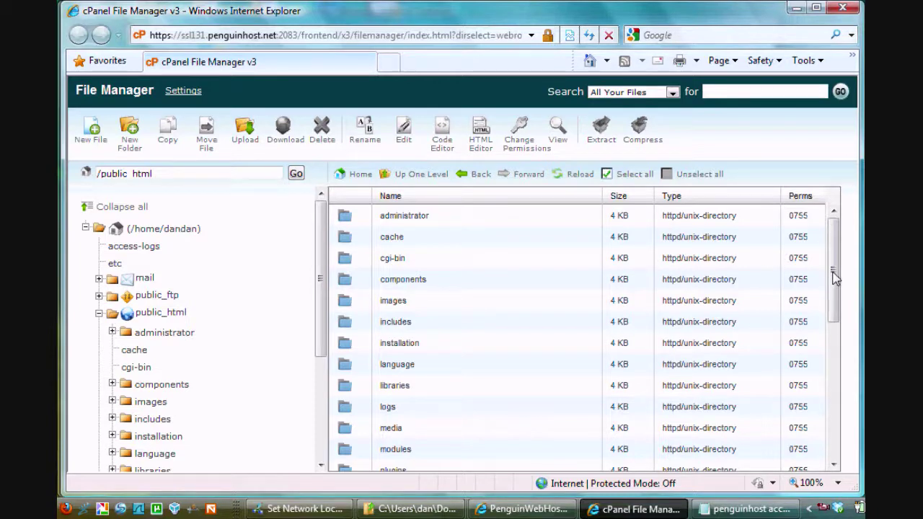
drag(832, 269, 817, 441)
click(826, 241)
drag(829, 242, 831, 432)
scroll(717, 397, up, 6)
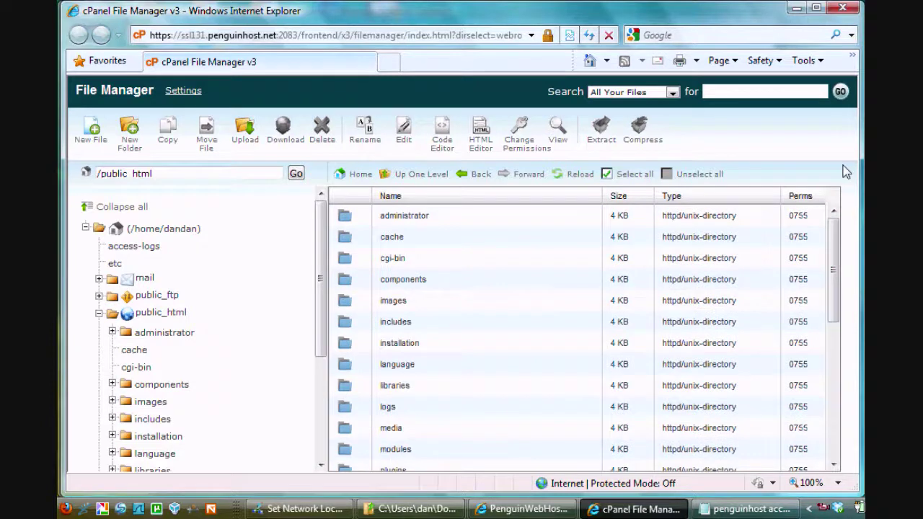